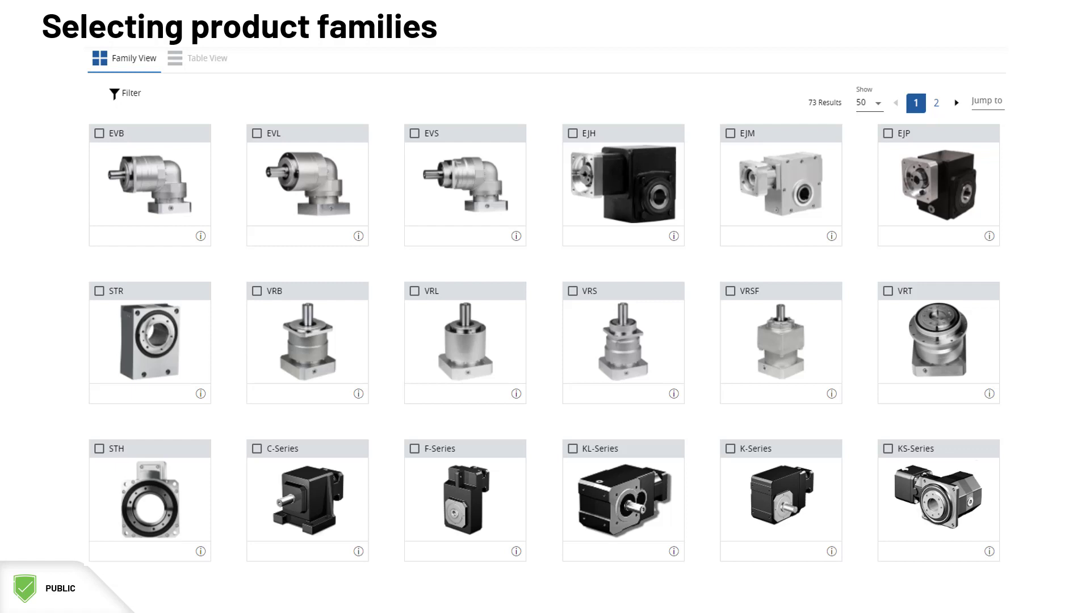
Step: Advance the slides to the Solution search list showing the 89% 2198-D032-ERSx / VPL-B1652F match
key(Right)
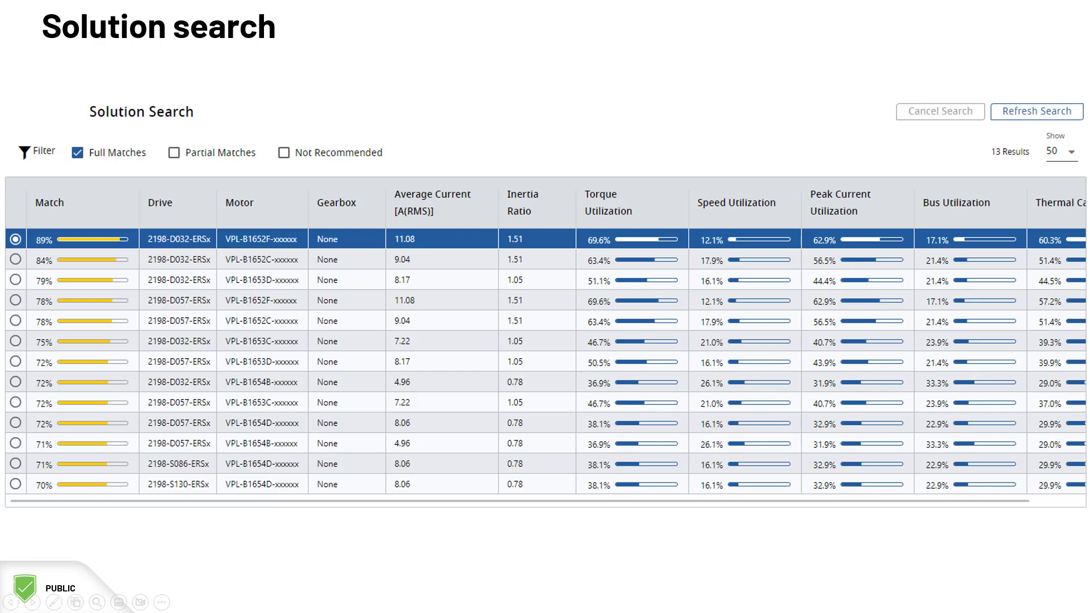
Step: Go to the Solution validation slide with the torque/speed chart and utilization summary
key(Right)
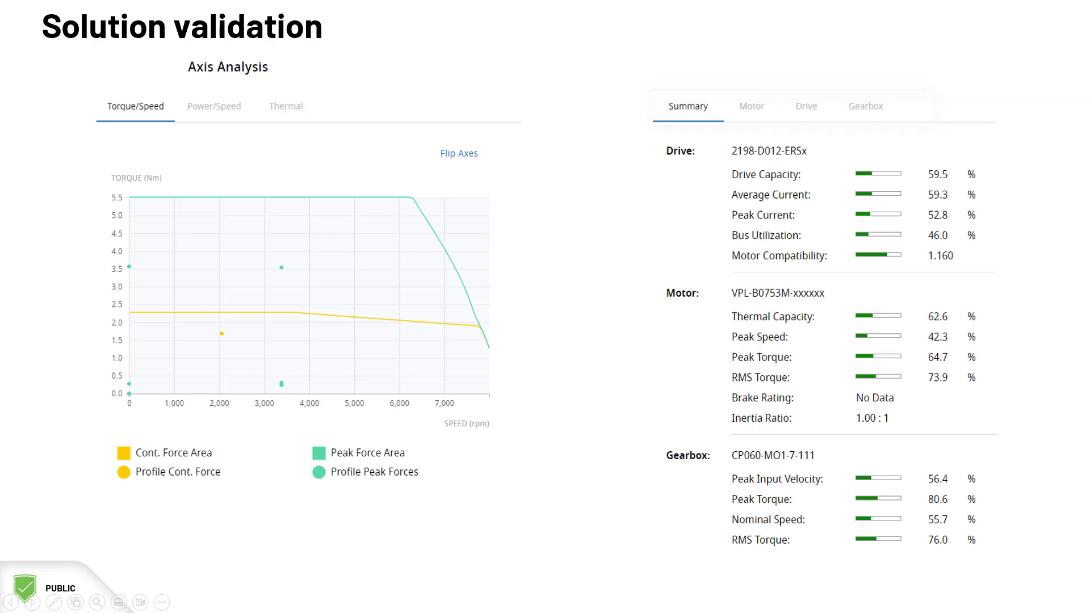
Step: Advance to the enlarged Motor, Drive and Gearbox tab panels for the validated solution
key(Right)
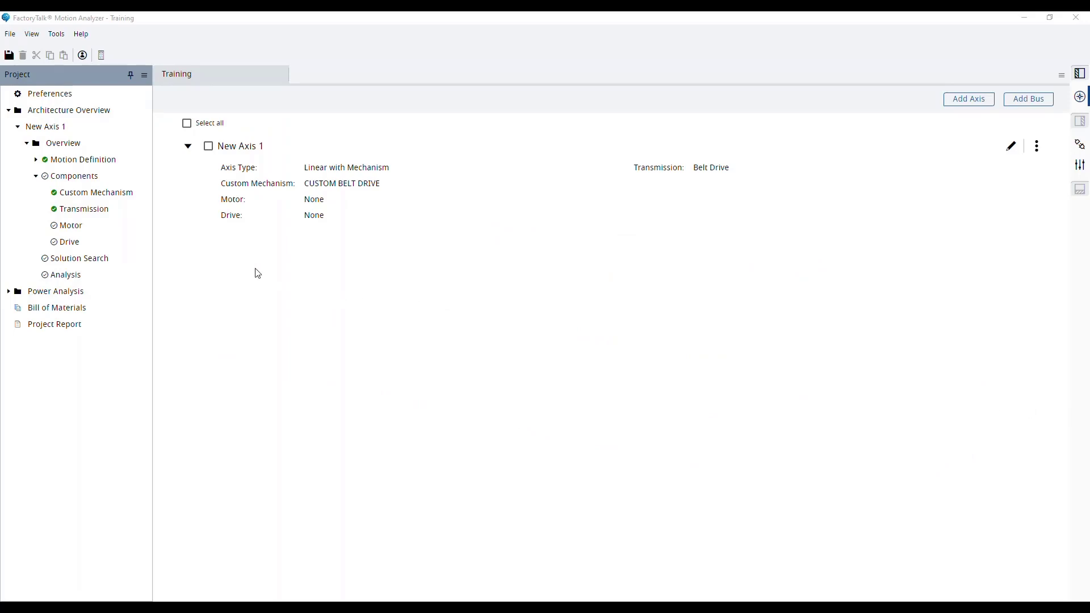
Step: Open the Motor step under Components for New Axis 1 in the Training project
click(84, 230)
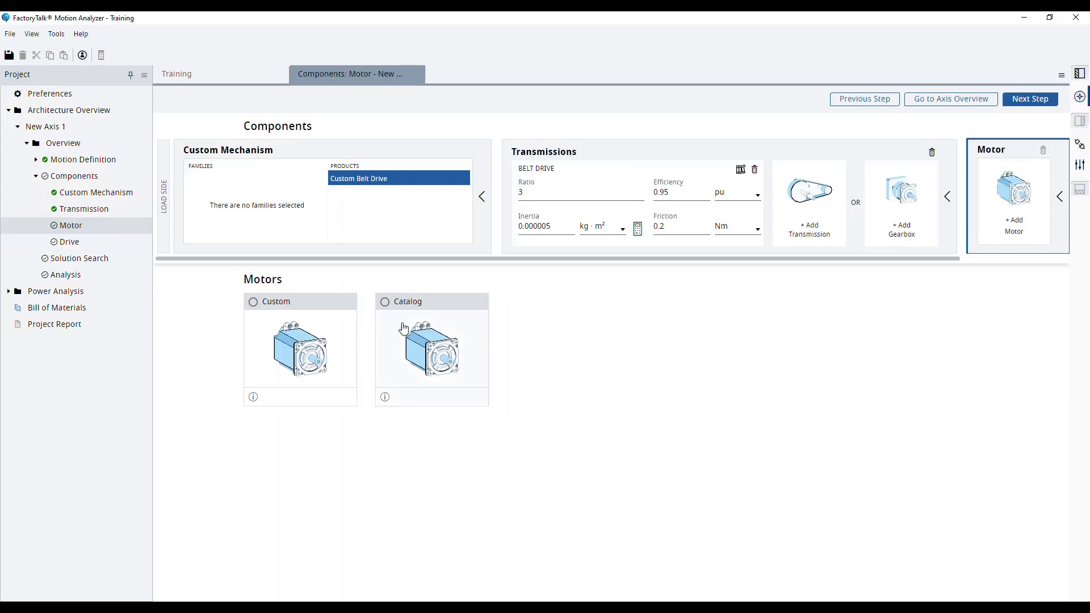
Step: Choose a Catalog motor and select the VPL Low Inertia Servo Motor family
click(385, 302)
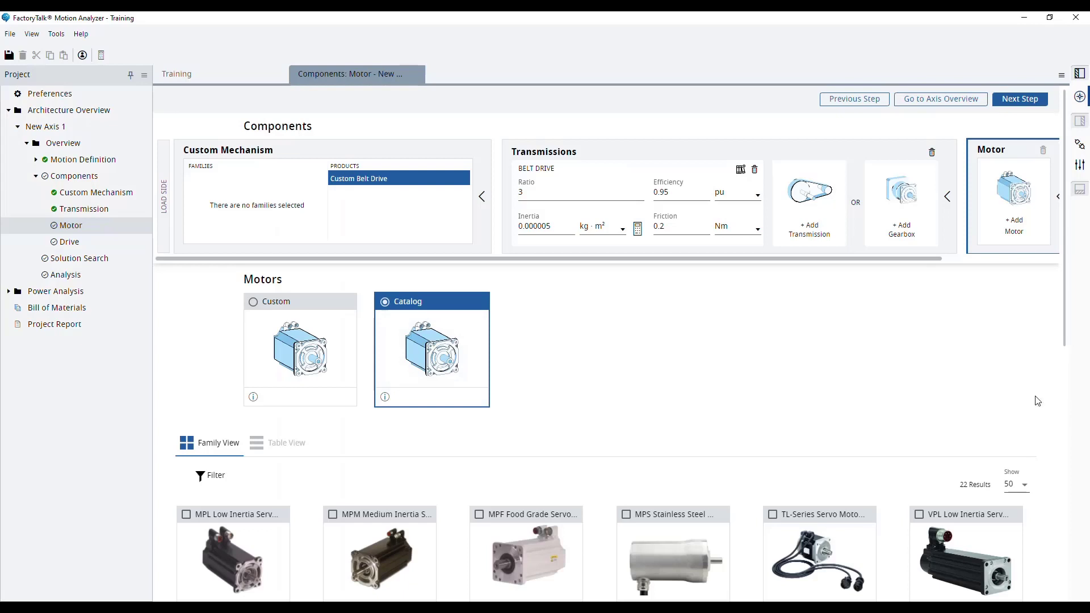
scroll(1037, 401, down, 8)
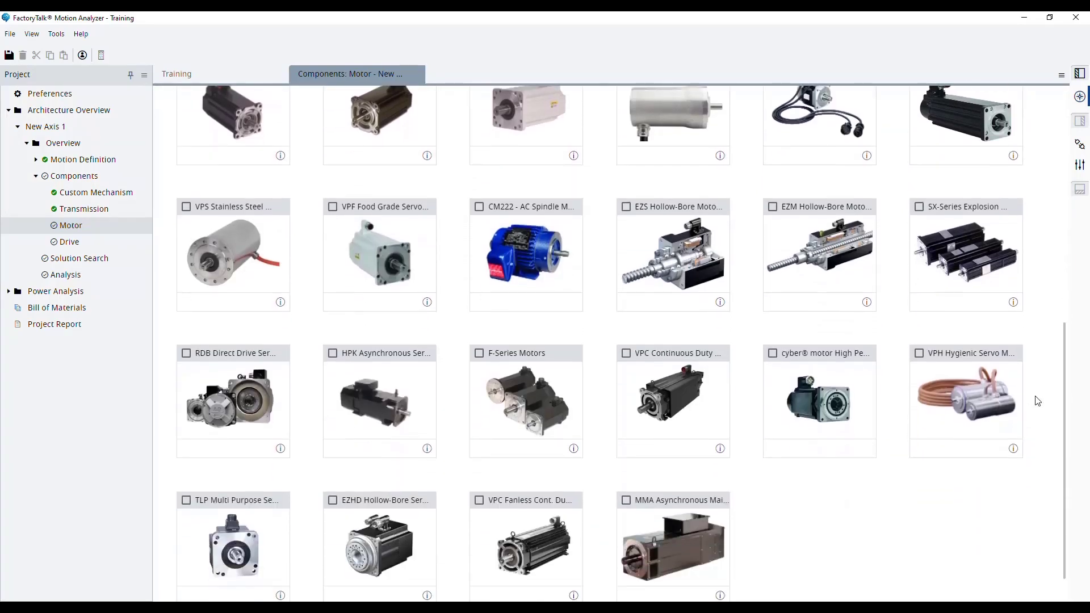
scroll(1038, 401, up, 2)
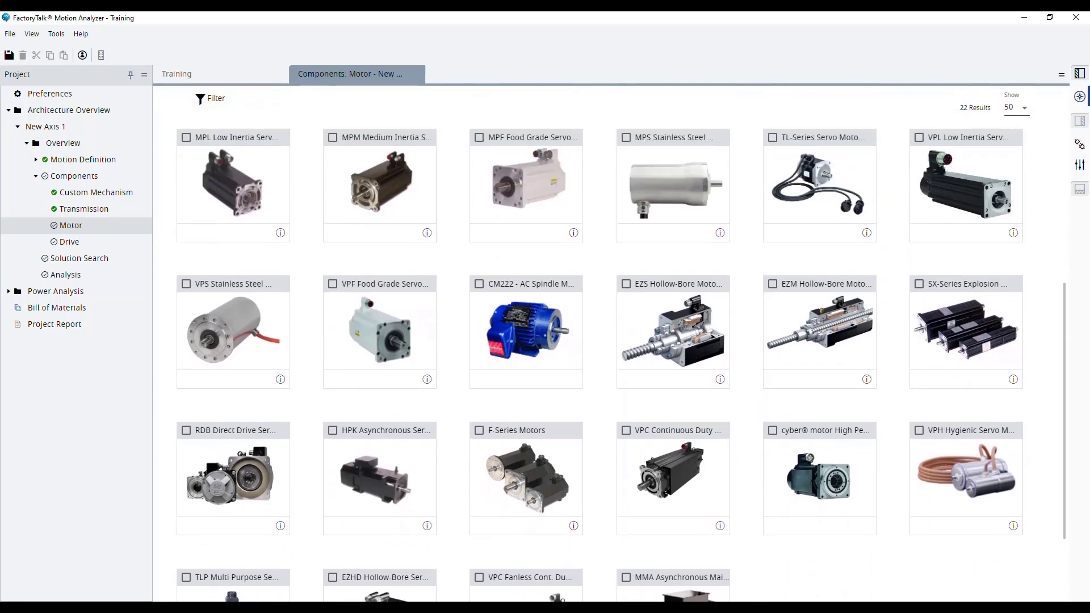
click(919, 138)
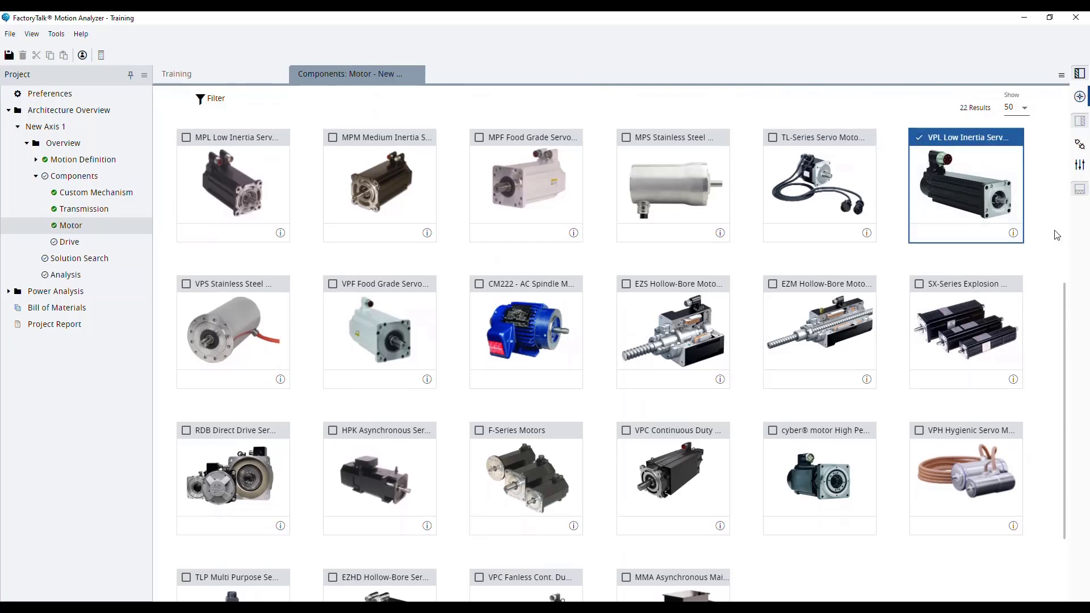
scroll(1054, 233, up, 9)
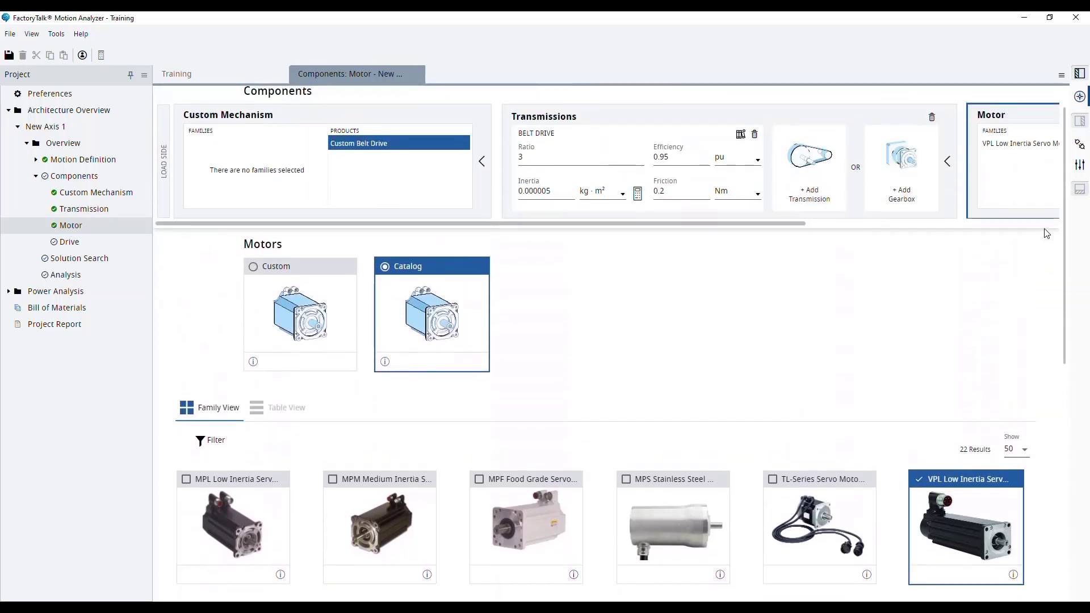
scroll(1046, 233, up, 1)
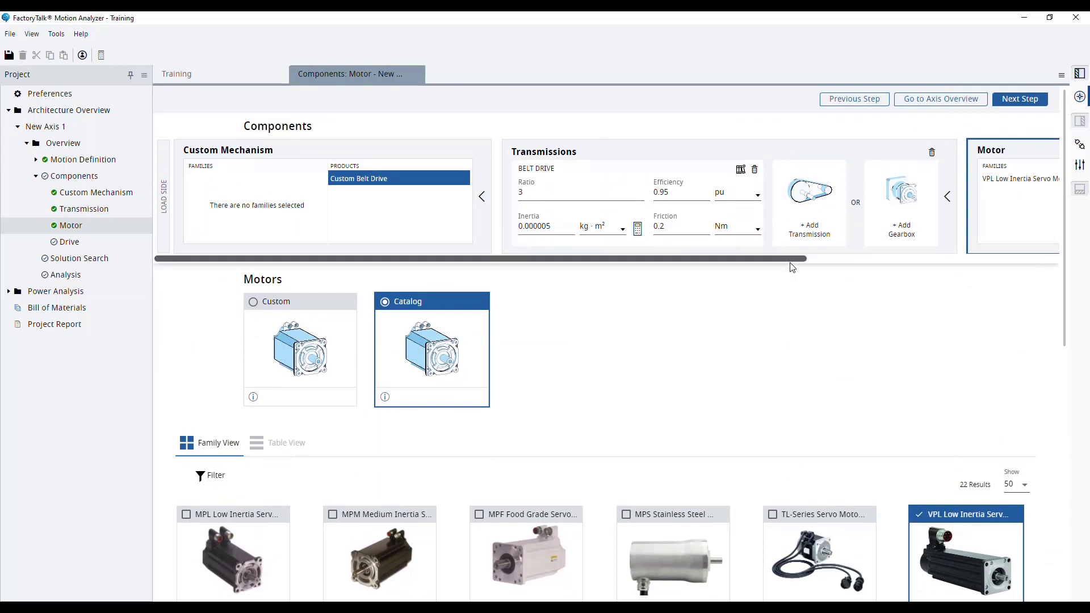
drag(788, 260, 1053, 286)
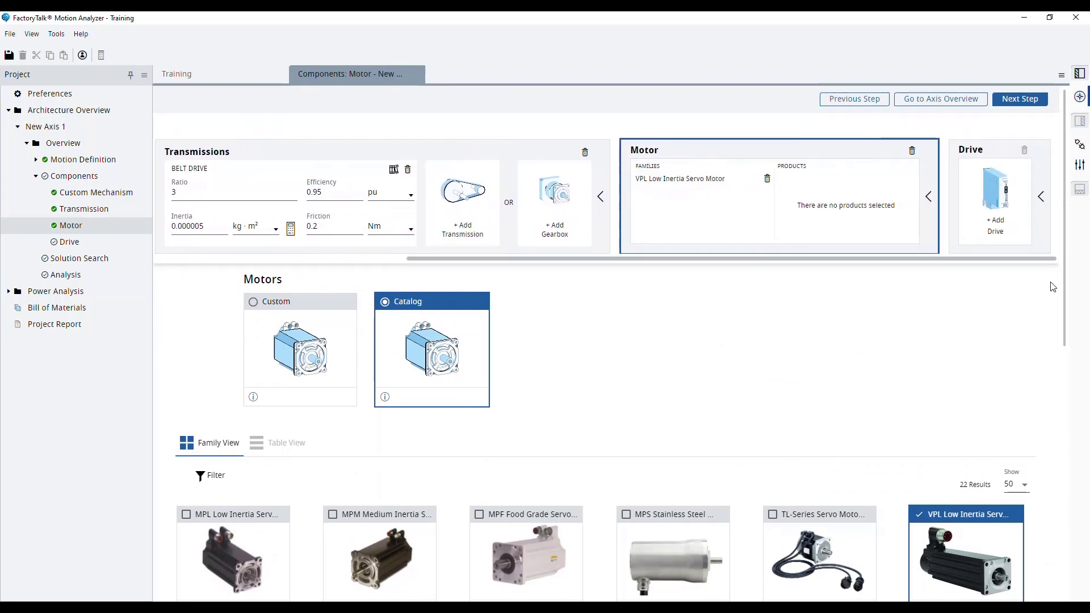
Step: Add a drive to the axis with a 400 V, 3 phase supply
click(994, 223)
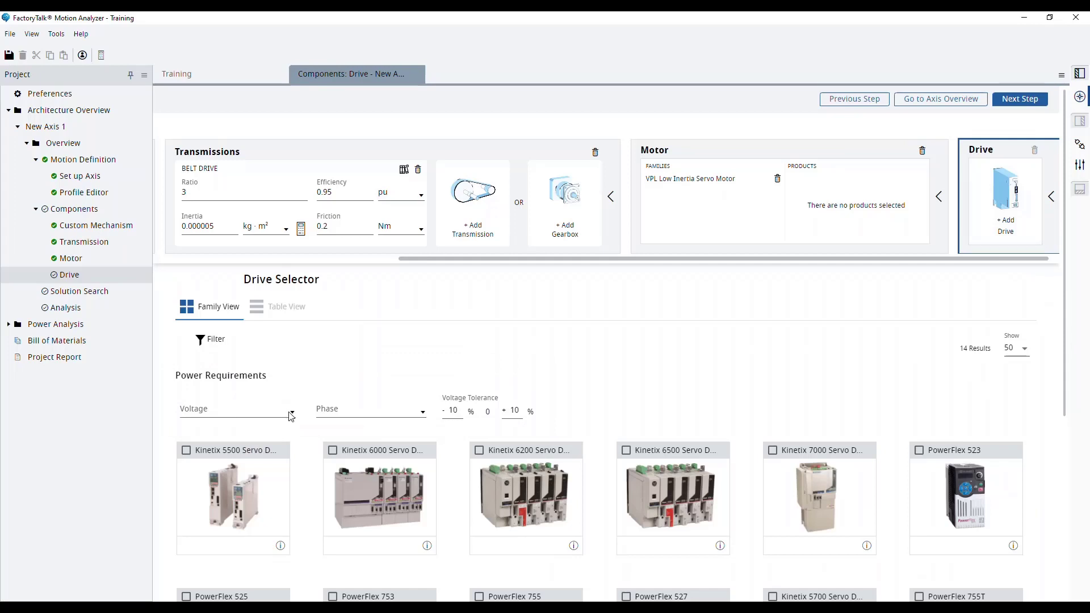
click(261, 412)
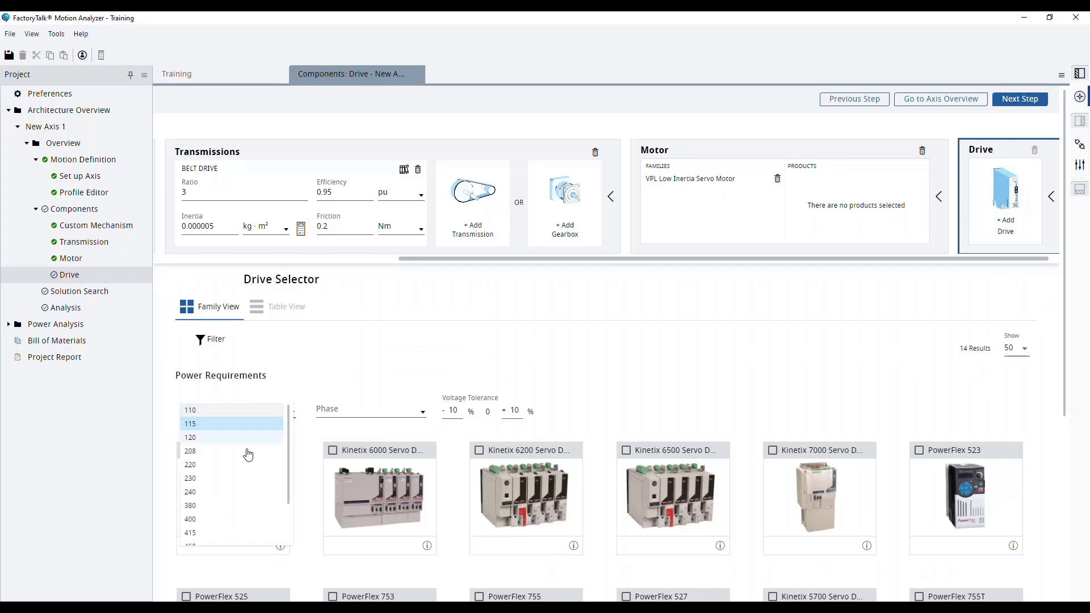
click(227, 518)
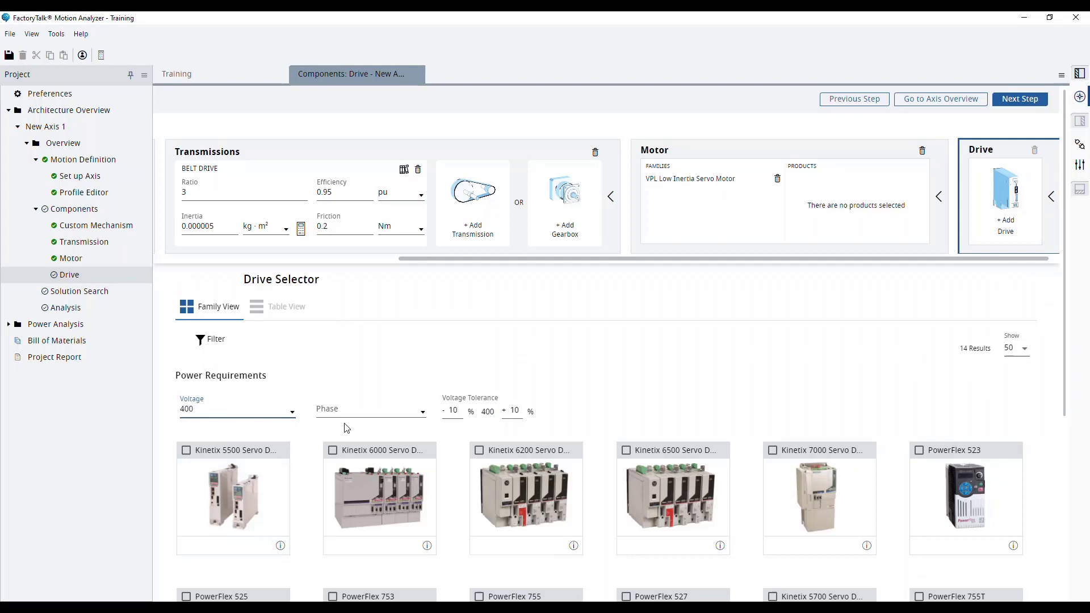
click(366, 414)
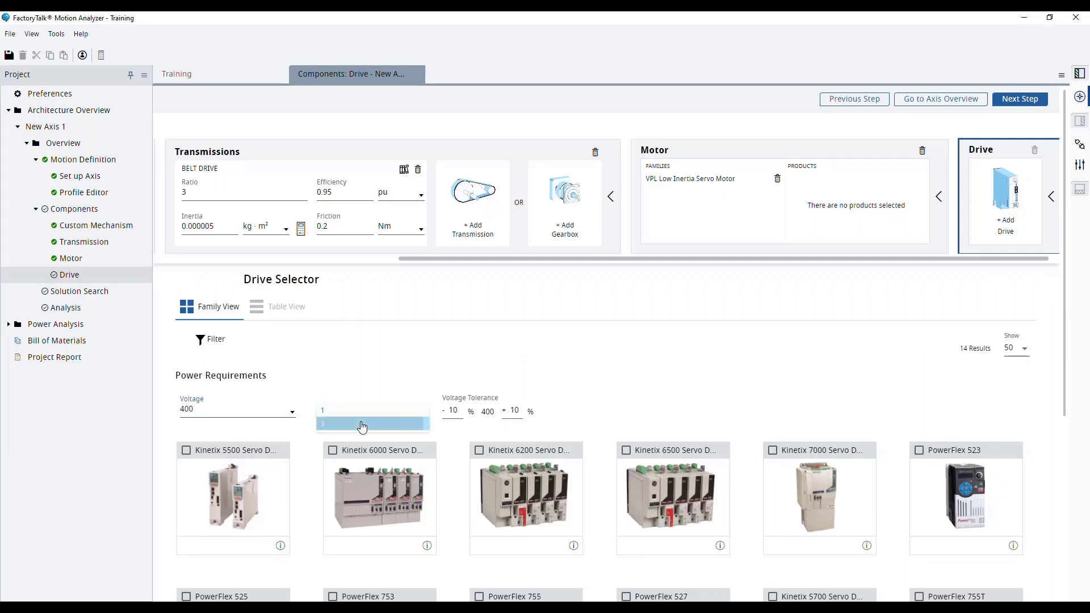
click(365, 425)
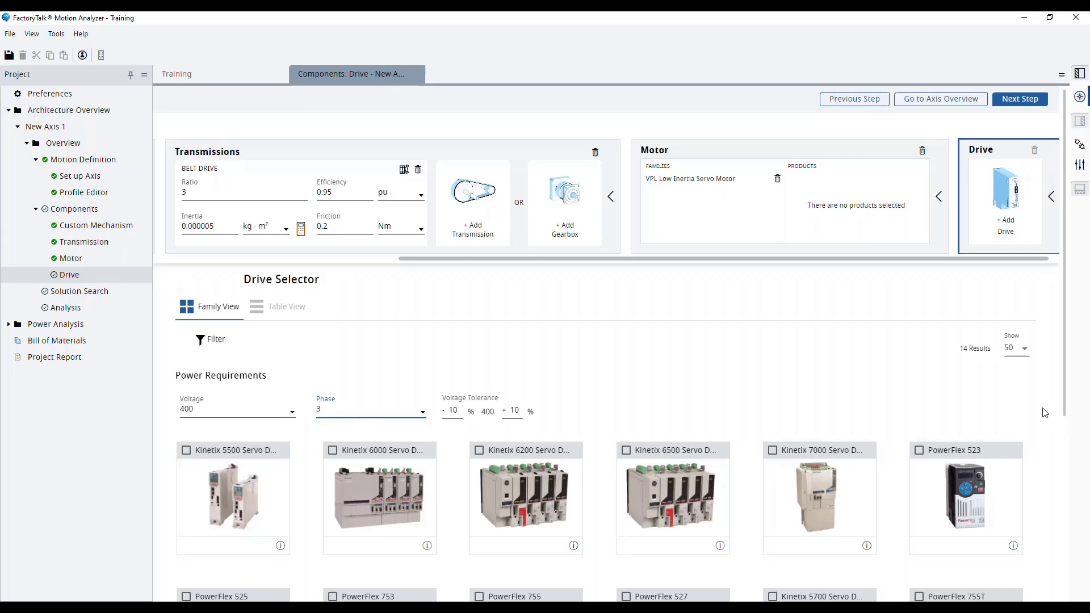
Step: Select the Kinetix 5700 Servo Drive family for the axis
scroll(1045, 412, down, 5)
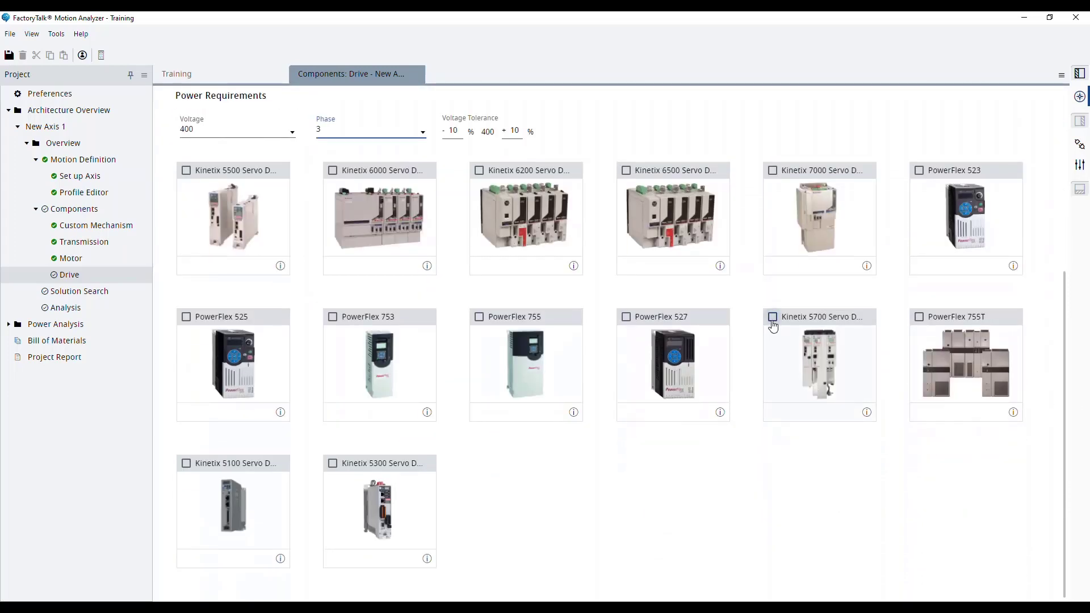
click(772, 322)
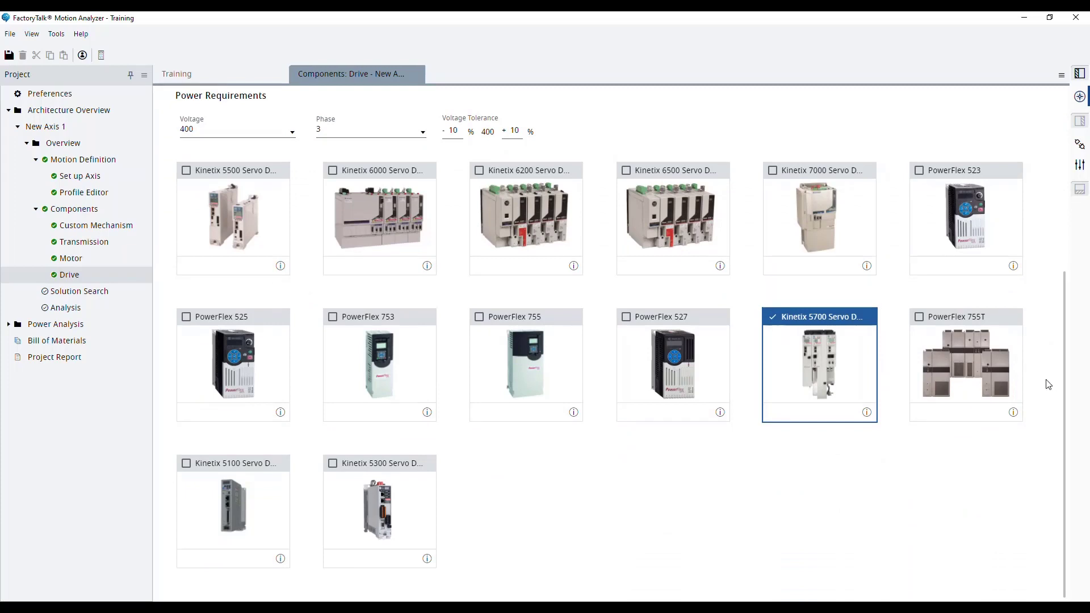
scroll(1044, 382, up, 1)
scroll(1043, 382, up, 5)
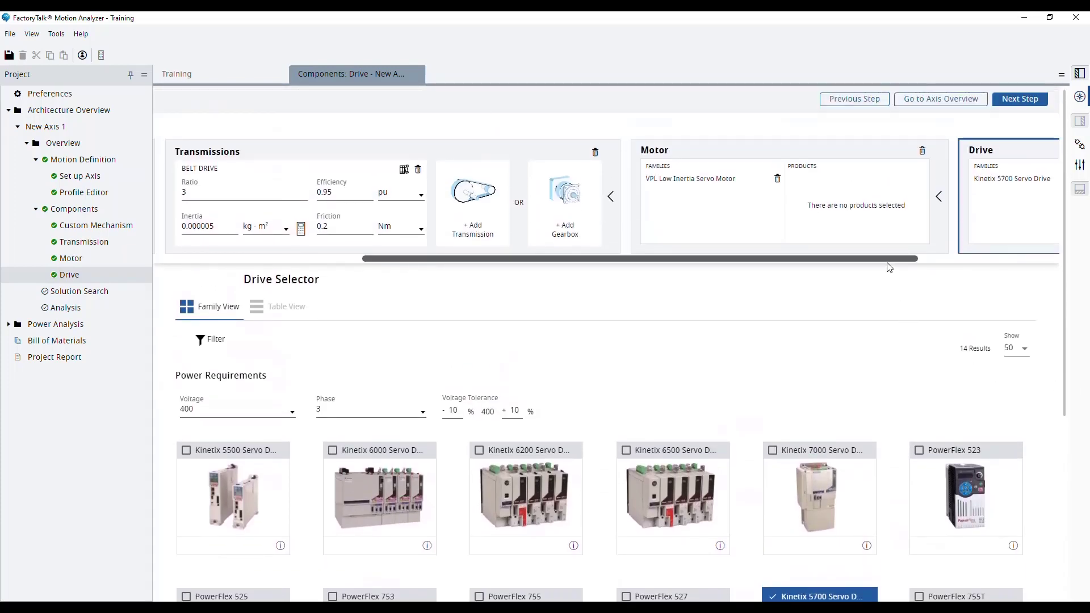
drag(890, 266, 1036, 279)
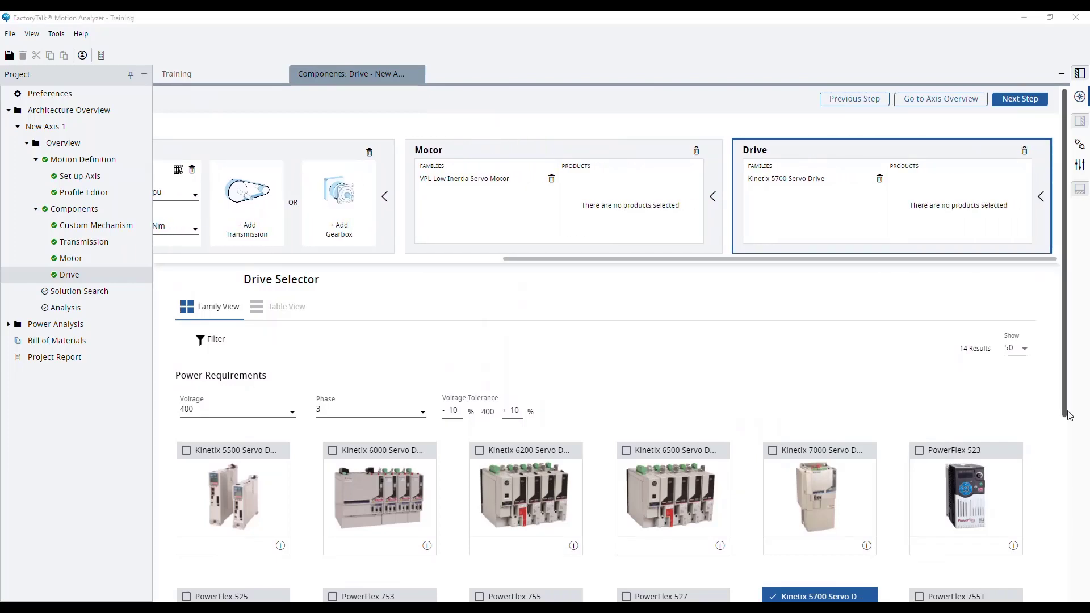
click(1079, 149)
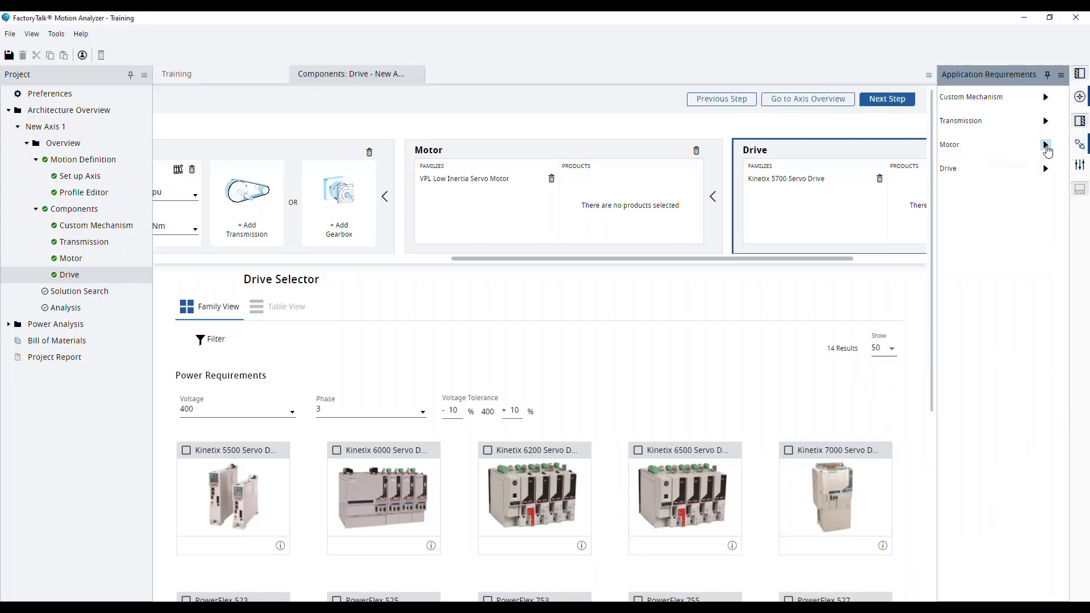
click(1046, 145)
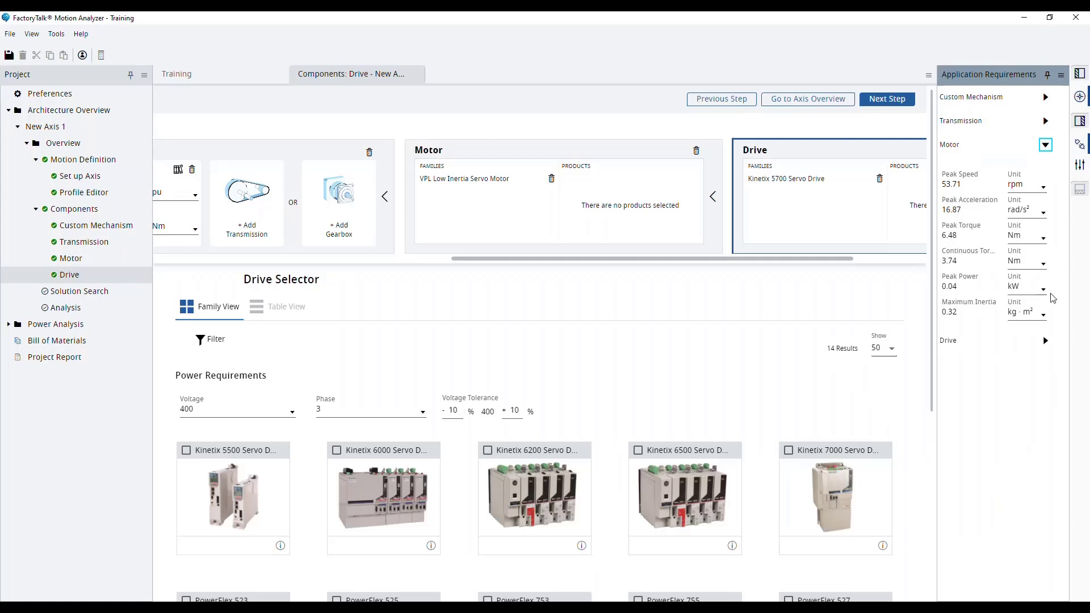
click(1045, 341)
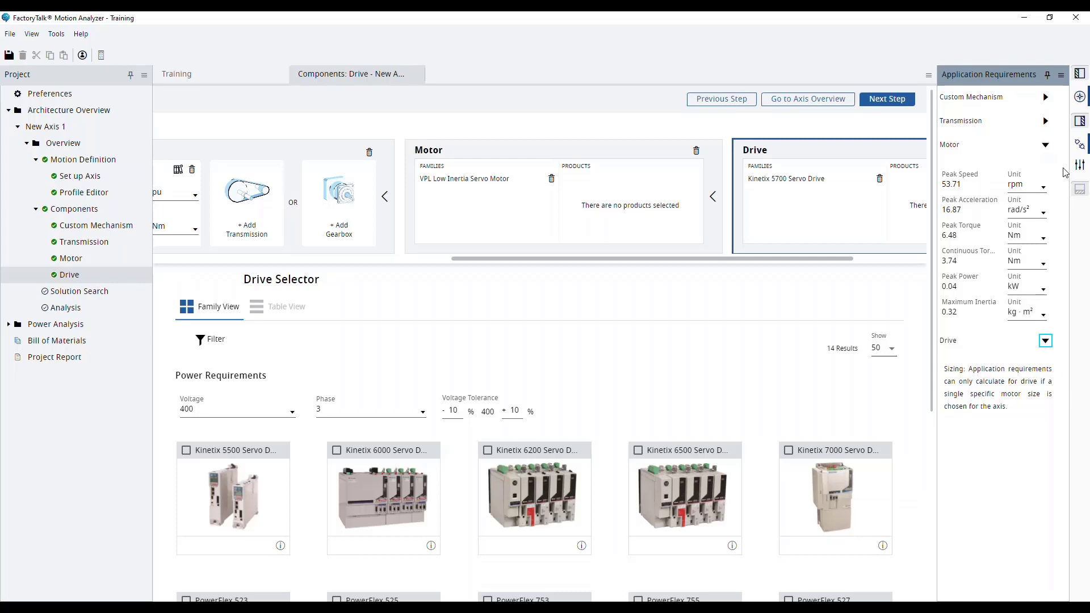
click(1076, 147)
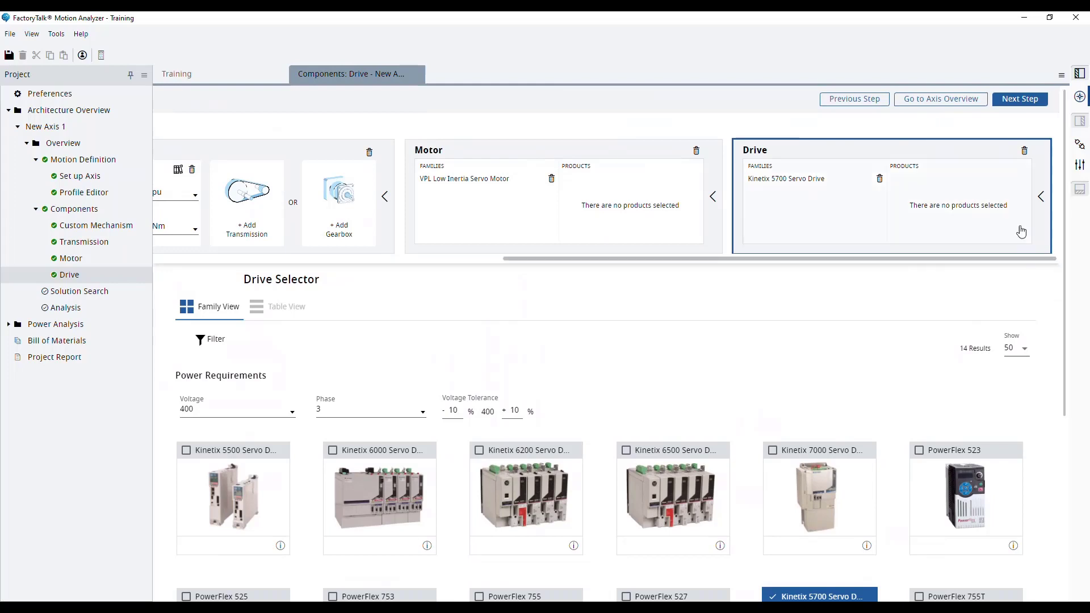
Step: Save, run Solution Search, and analyse the top 2198-D006-ERSx drive with VPL-B1001M motor
click(1019, 99)
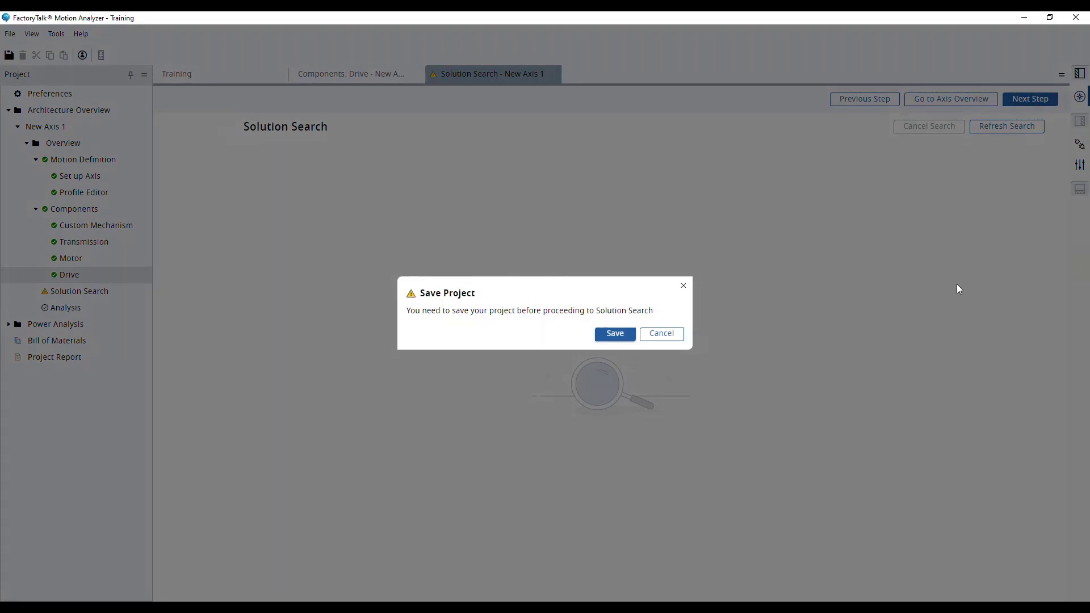
click(615, 334)
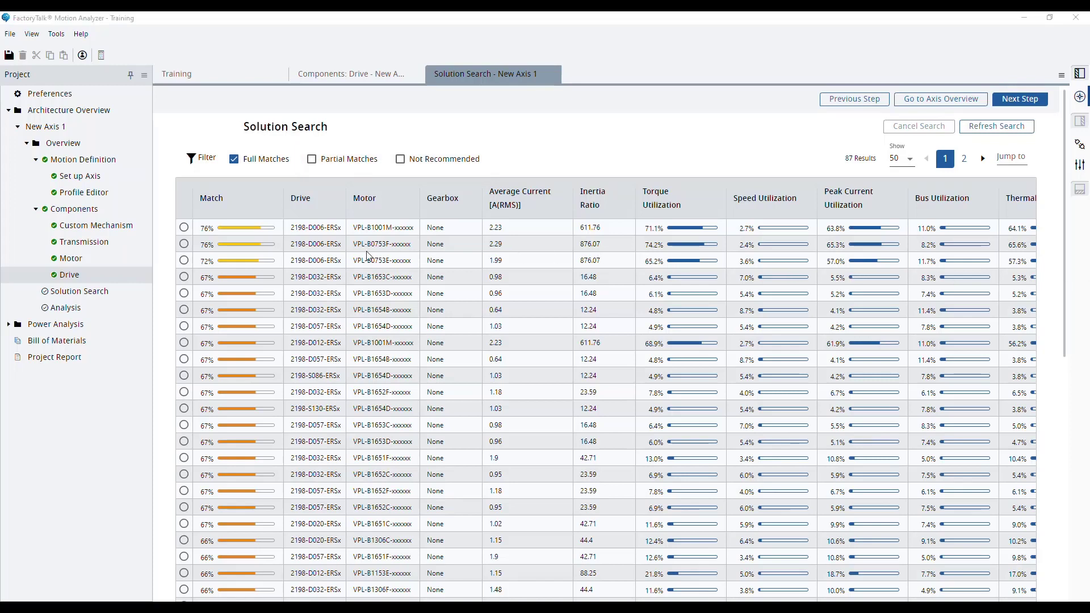
click(184, 228)
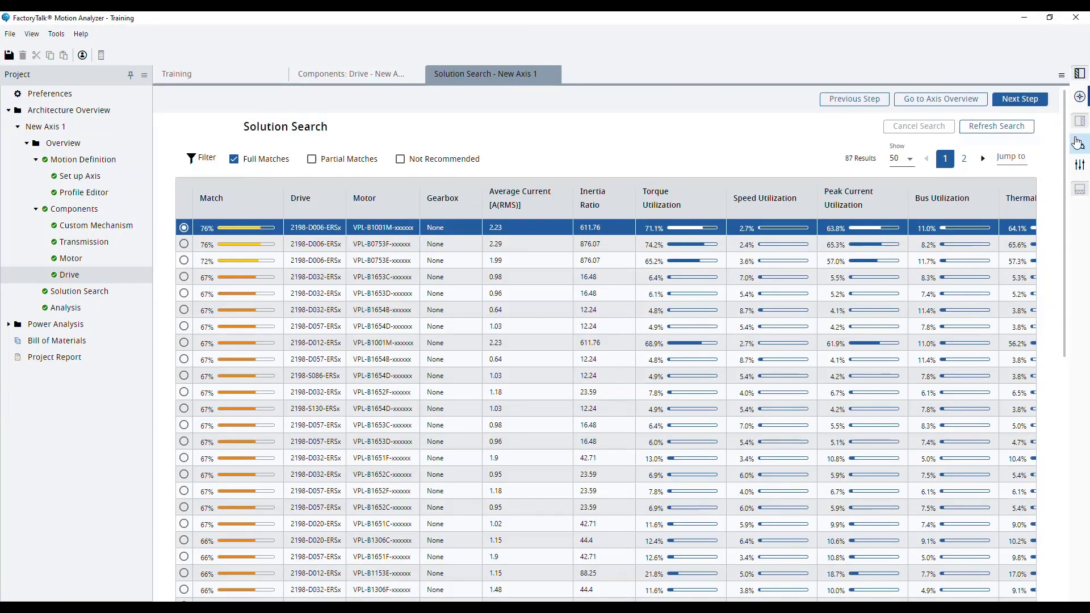
click(1035, 104)
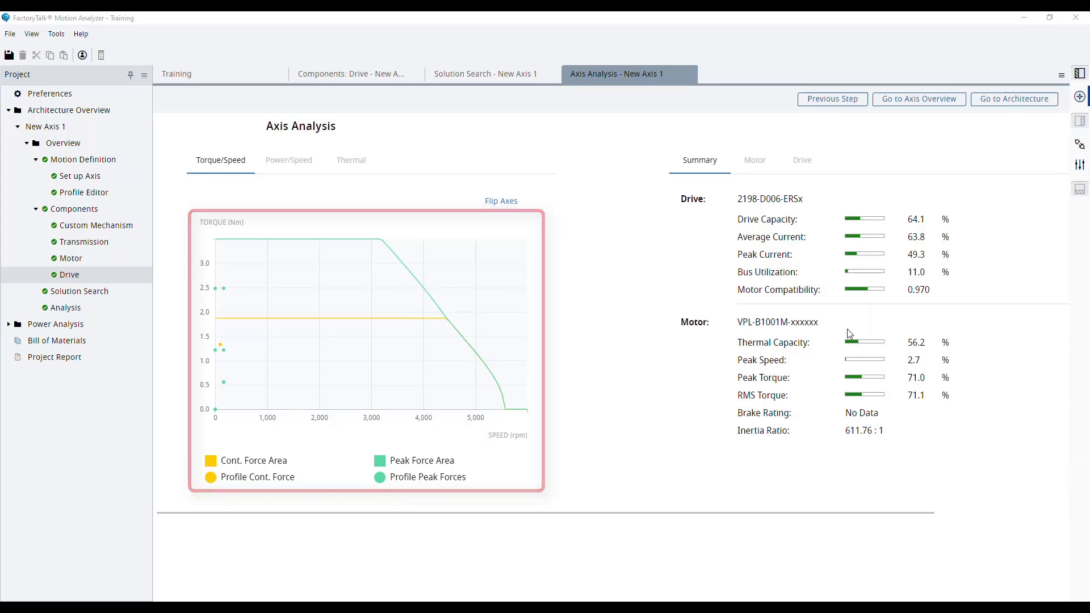
click(755, 162)
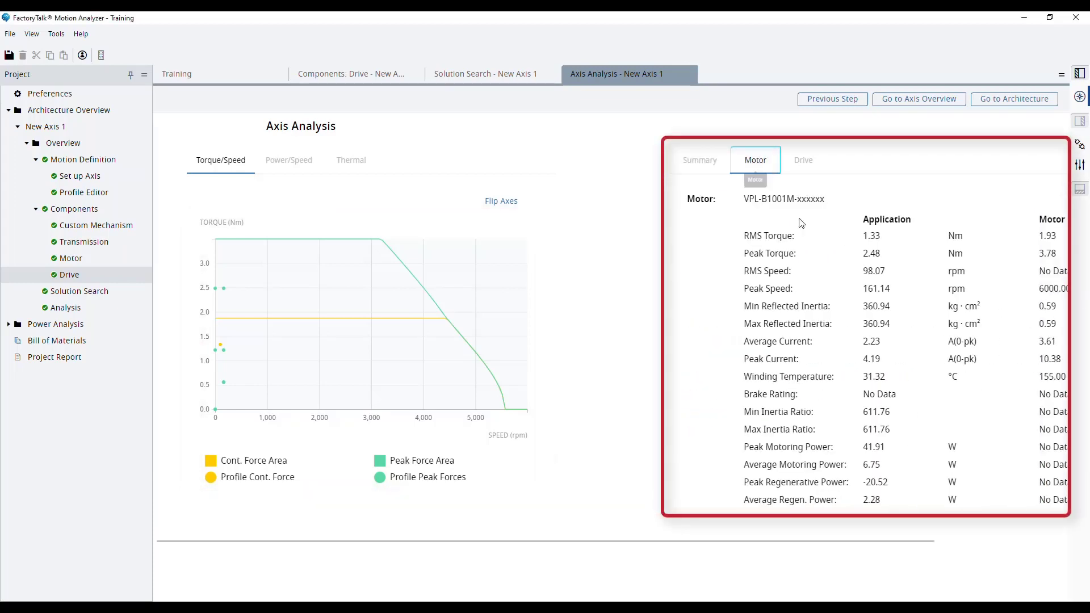
click(801, 164)
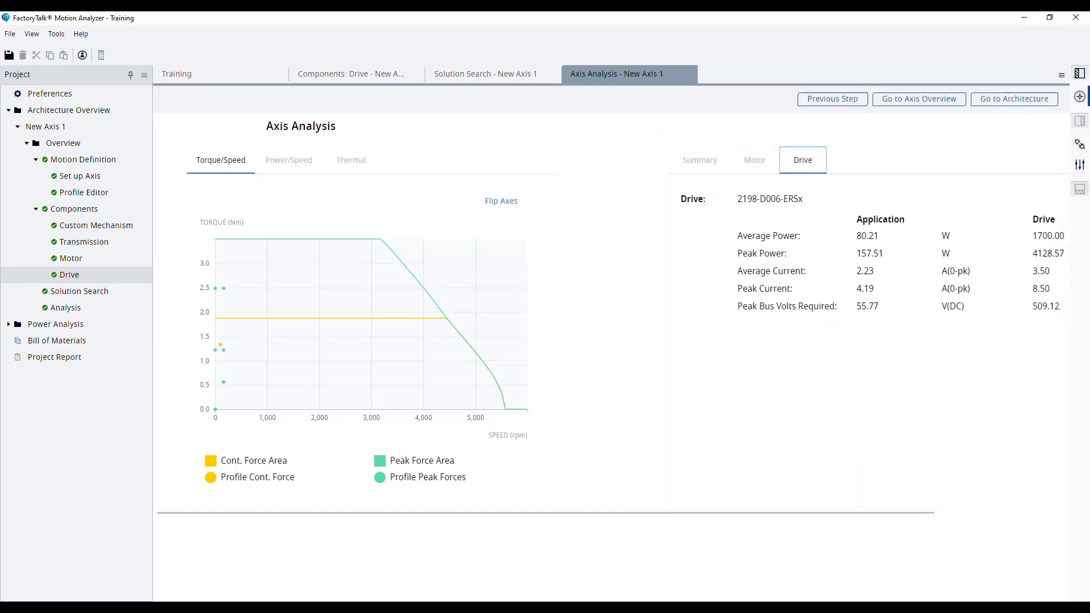
click(699, 160)
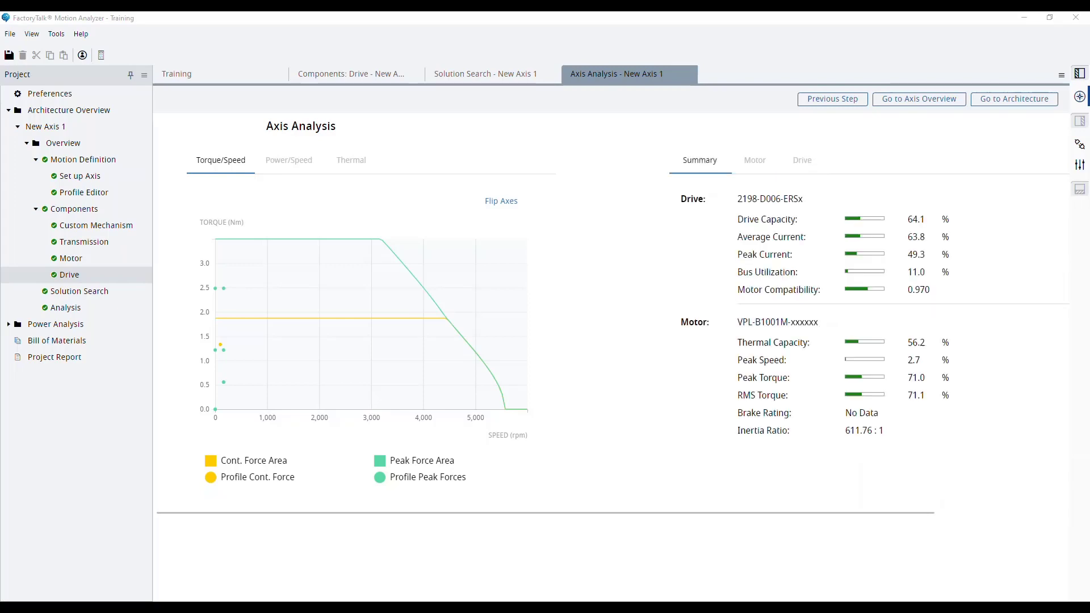